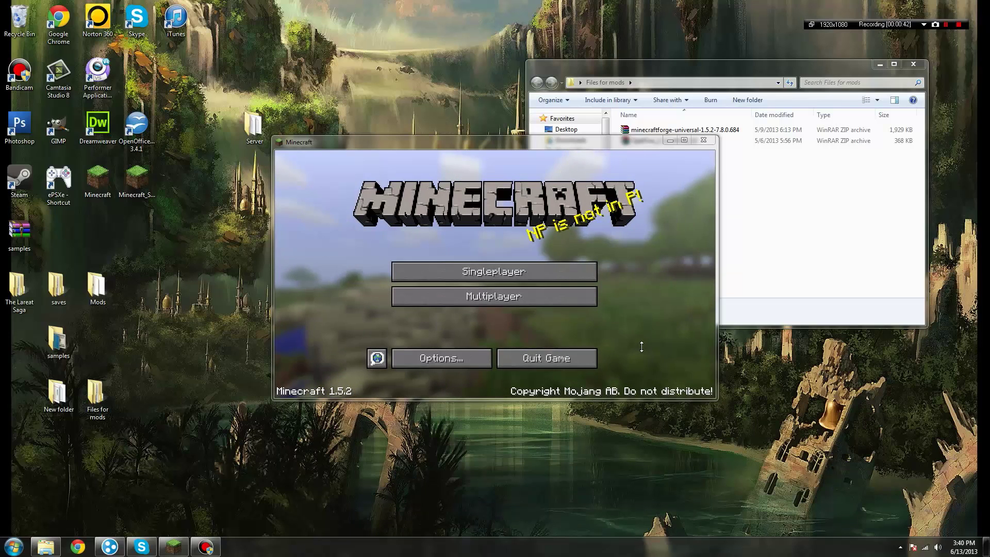
{"action": "left_click", "coordinate": [704, 140]}
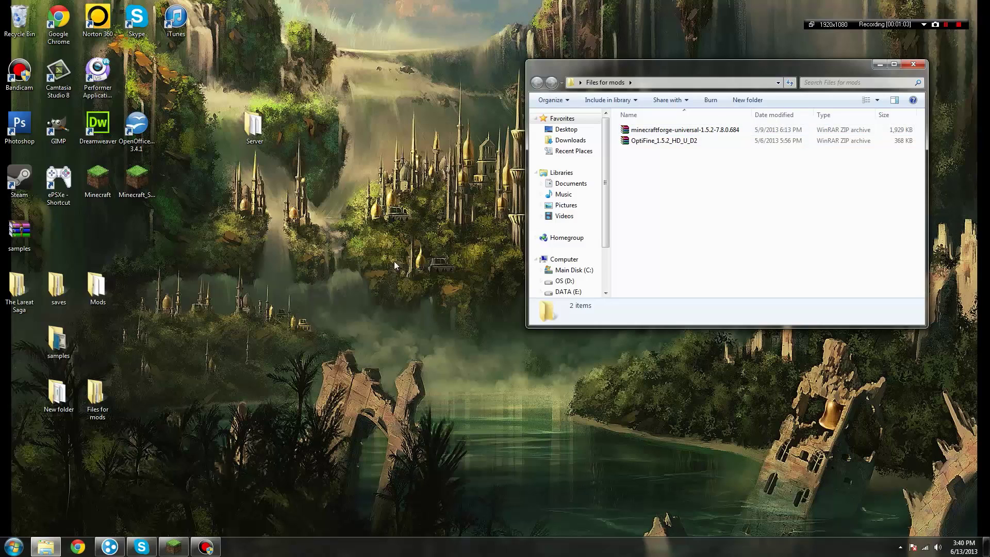
Step: Open the personal user folder, then enable Show hidden files, folders and drives in Control Panel
{"action": "left_click", "coordinate": [14, 546]}
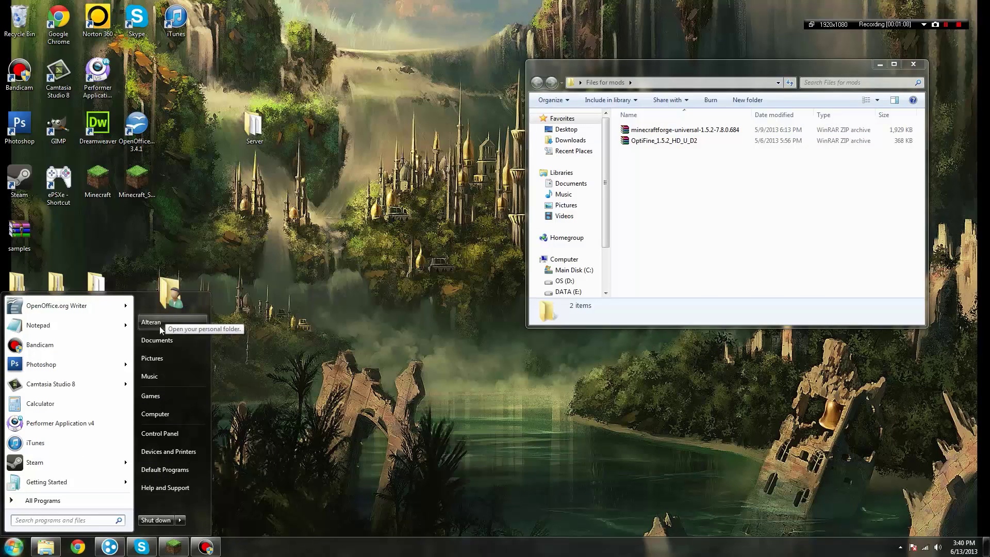
{"action": "left_click", "coordinate": [169, 328]}
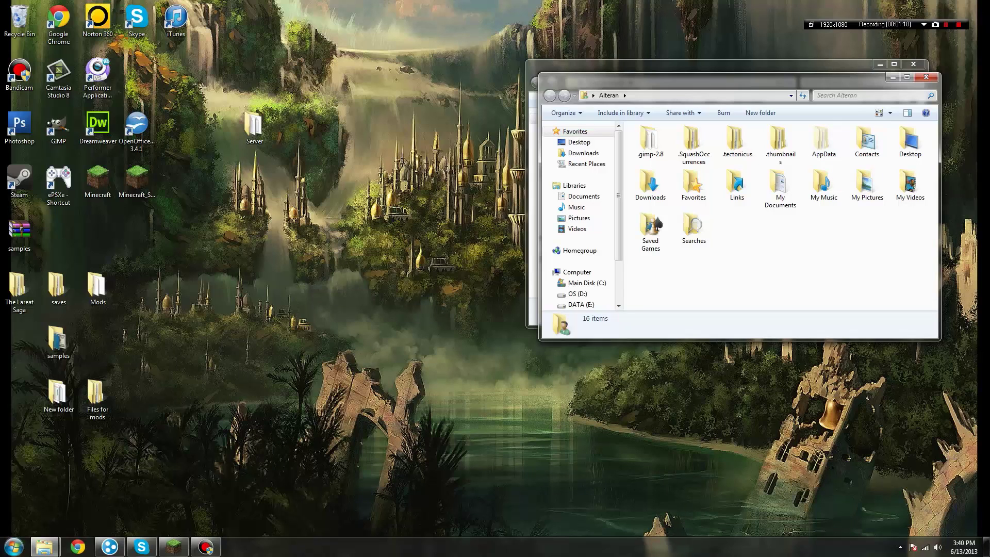
{"action": "left_click", "coordinate": [14, 545]}
{"action": "left_click", "coordinate": [158, 441]}
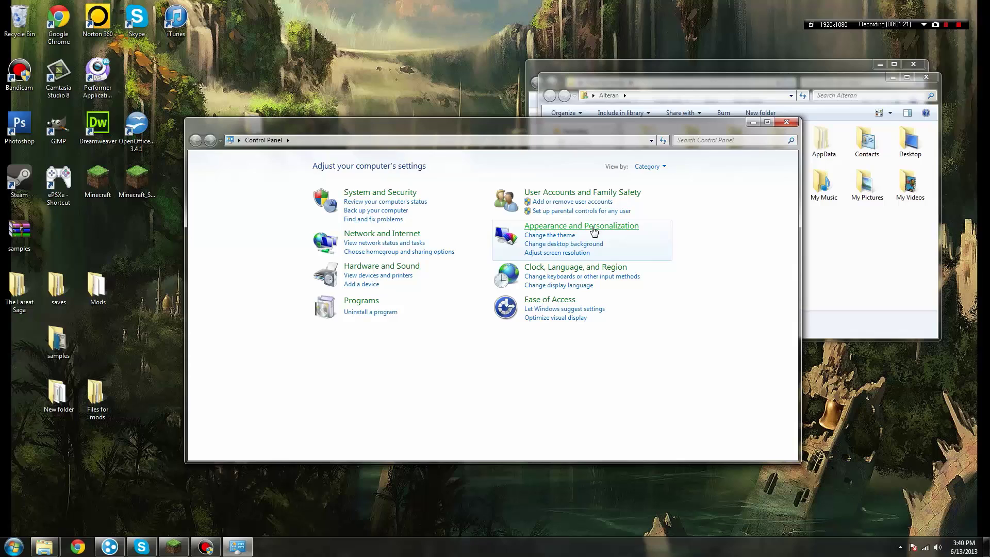
{"action": "left_click", "coordinate": [594, 231]}
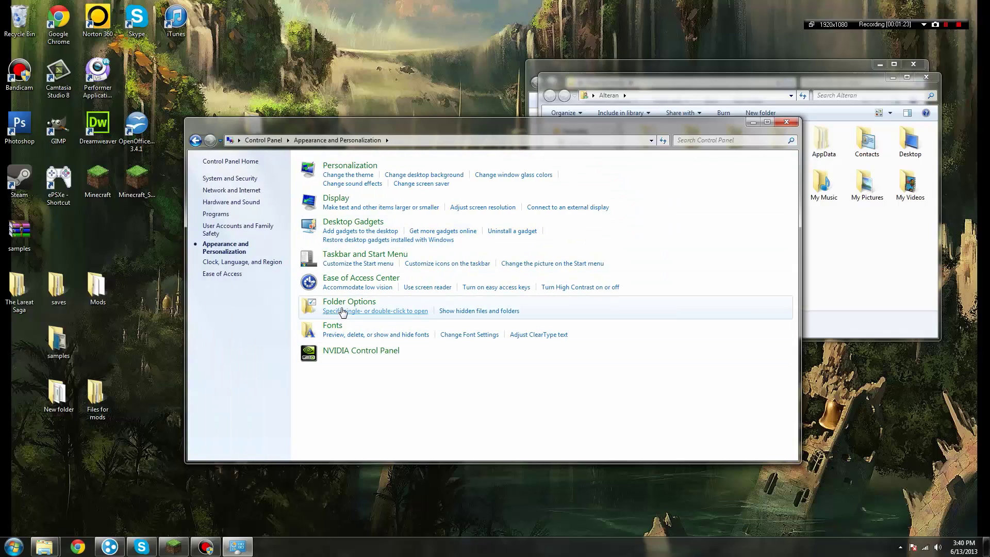
{"action": "left_click", "coordinate": [471, 312]}
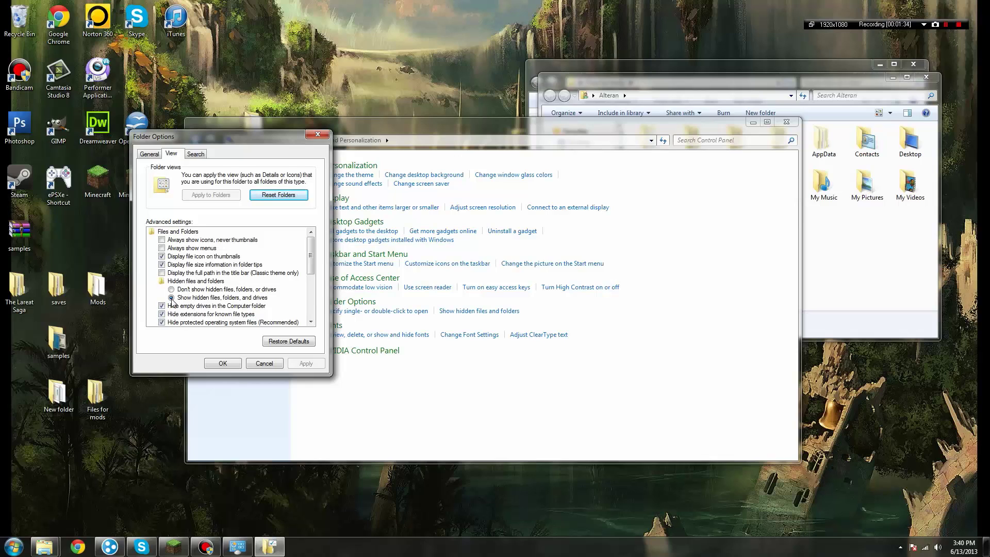
{"action": "left_click", "coordinate": [222, 364]}
{"action": "left_click", "coordinate": [786, 122]}
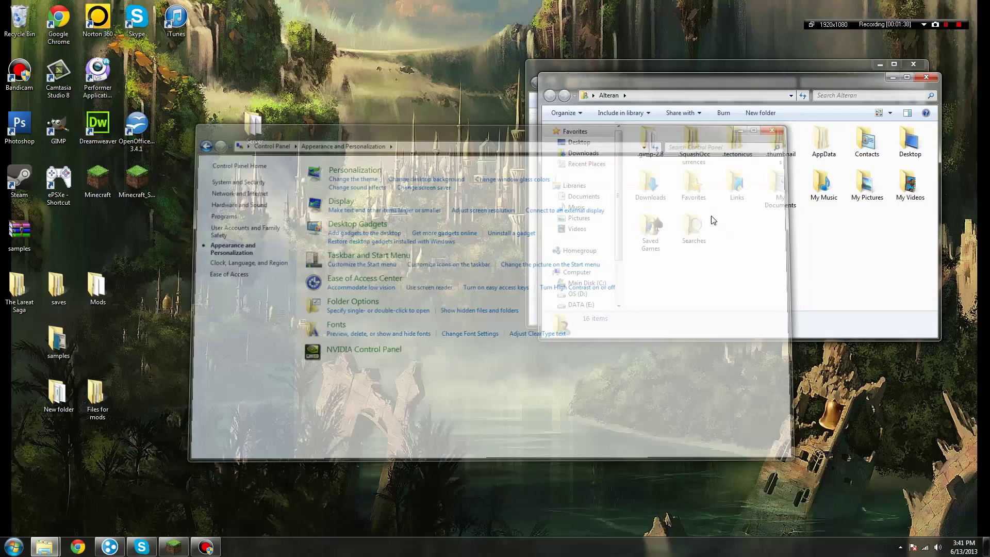
Step: Browse from the user folder into AppData\Roaming\.minecraft\bin
{"action": "left_click_drag", "start_coordinate": [780, 82], "coordinate": [532, 142]}
{"action": "double_click", "coordinate": [576, 204]}
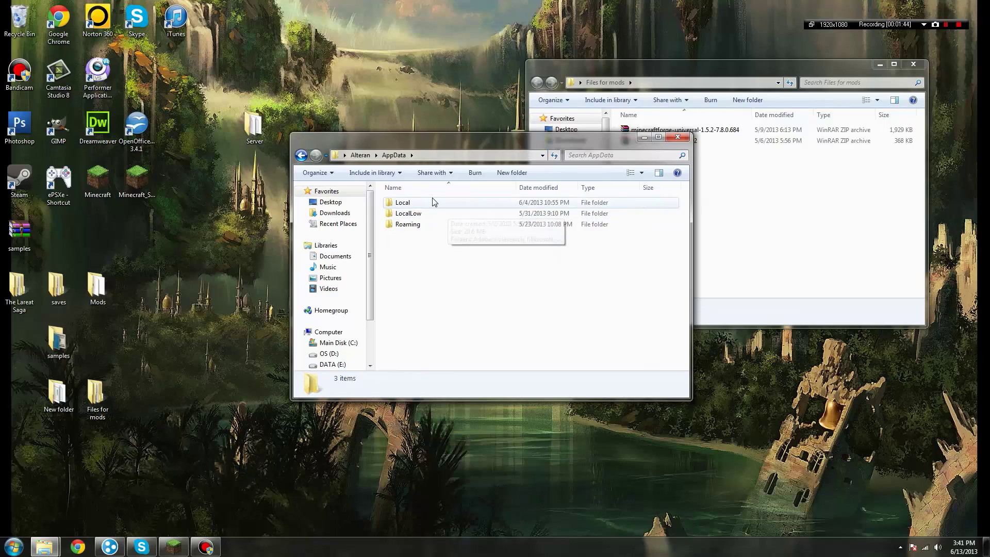
{"action": "double_click", "coordinate": [434, 225]}
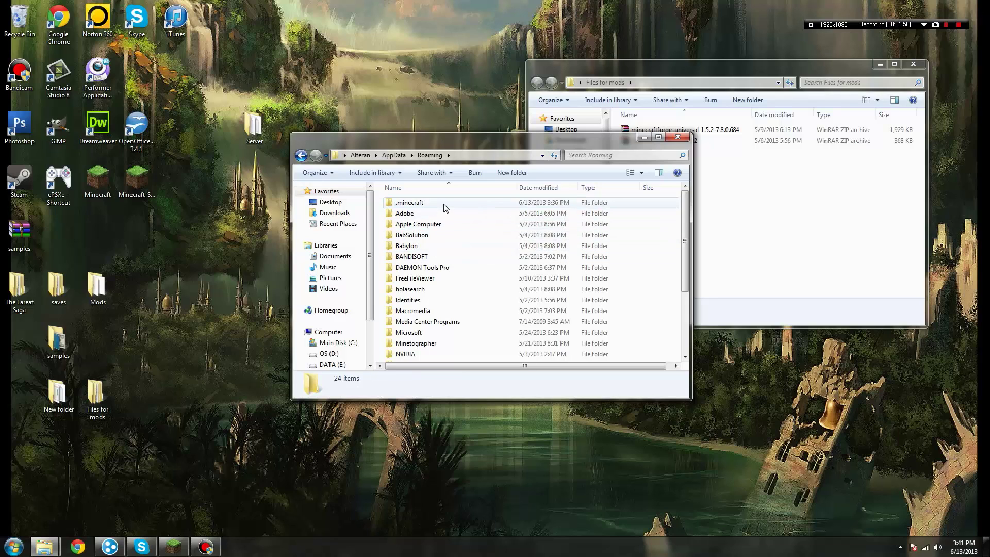
{"action": "double_click", "coordinate": [444, 206]}
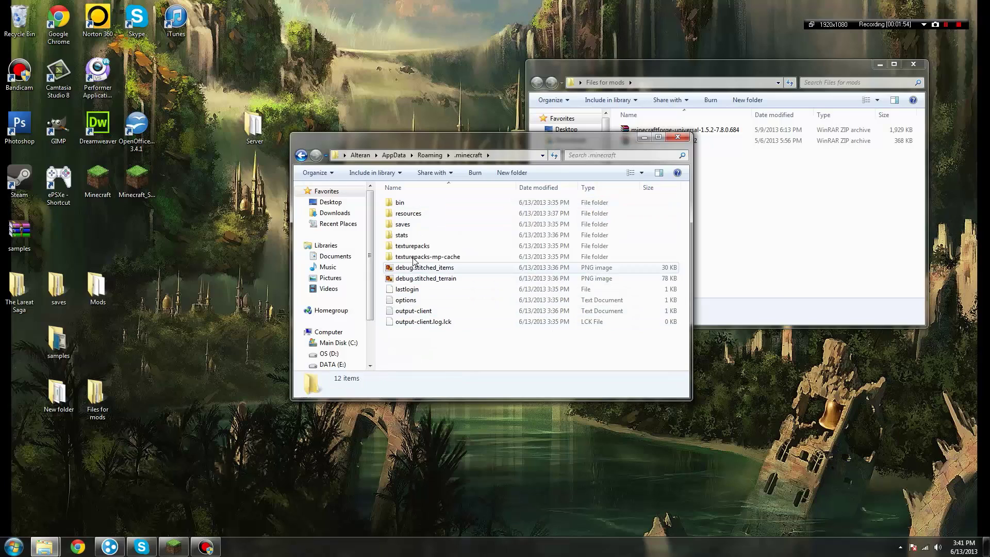
{"action": "double_click", "coordinate": [404, 204]}
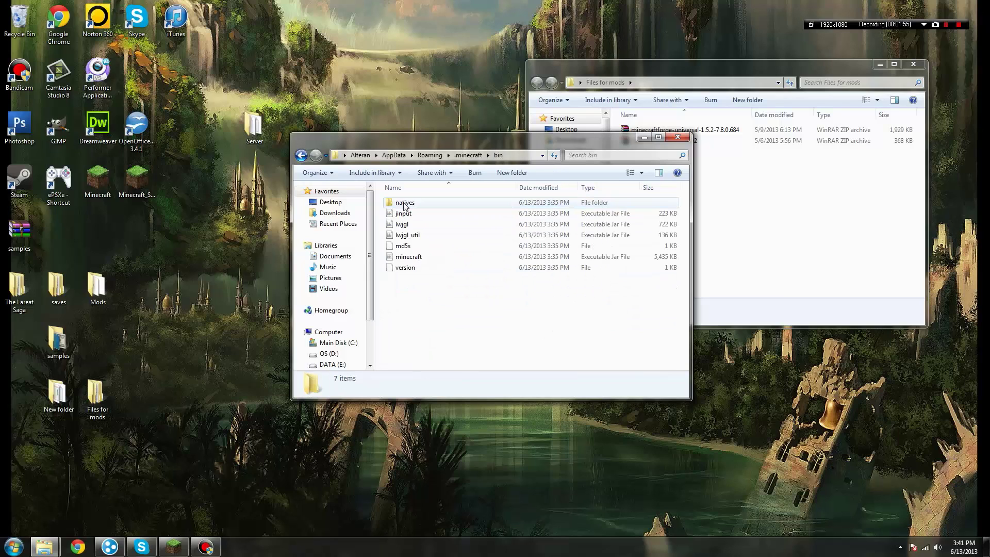
Step: Open minecraft.jar with the WinRAR archiver
{"action": "right_click", "coordinate": [423, 264]}
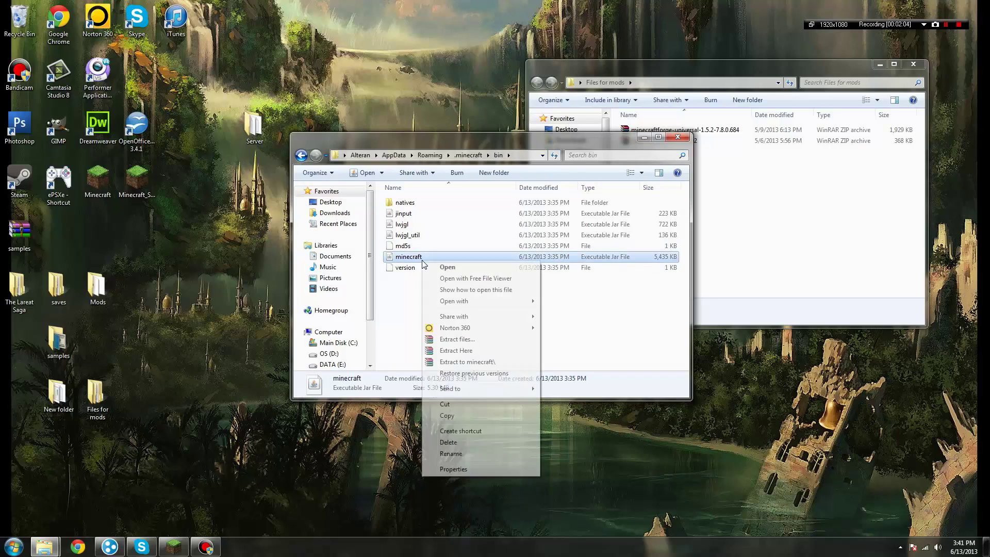
{"action": "mouse_move", "coordinate": [485, 304]}
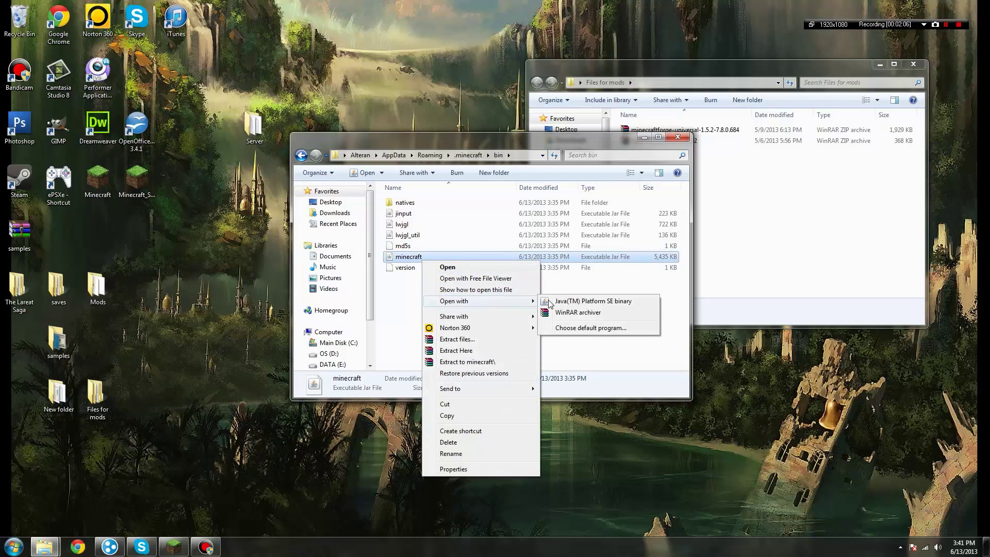
{"action": "left_click", "coordinate": [600, 313]}
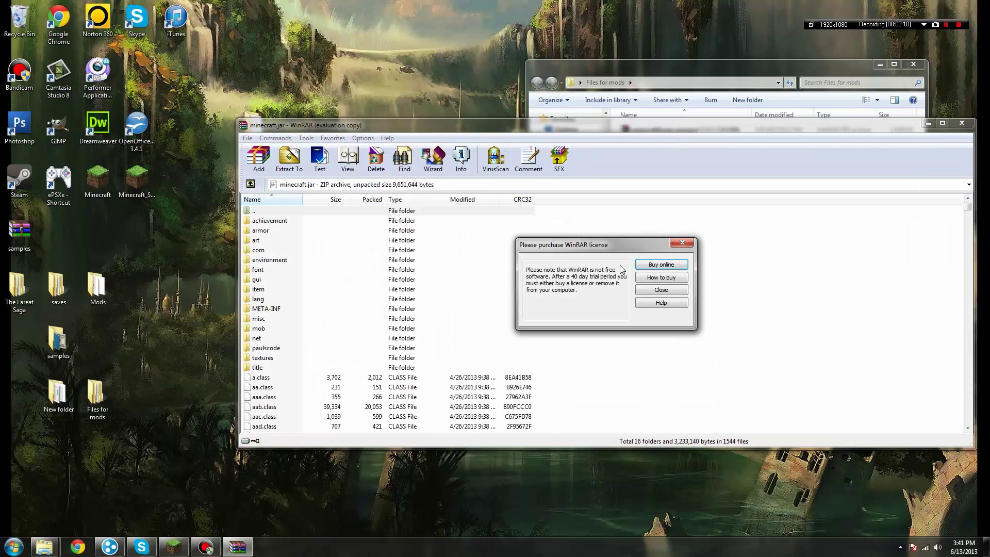
Step: Dismiss the WinRAR licence notice and place a narrowed minecraft.jar window top-left beside Files for mods
{"action": "left_click", "coordinate": [661, 289]}
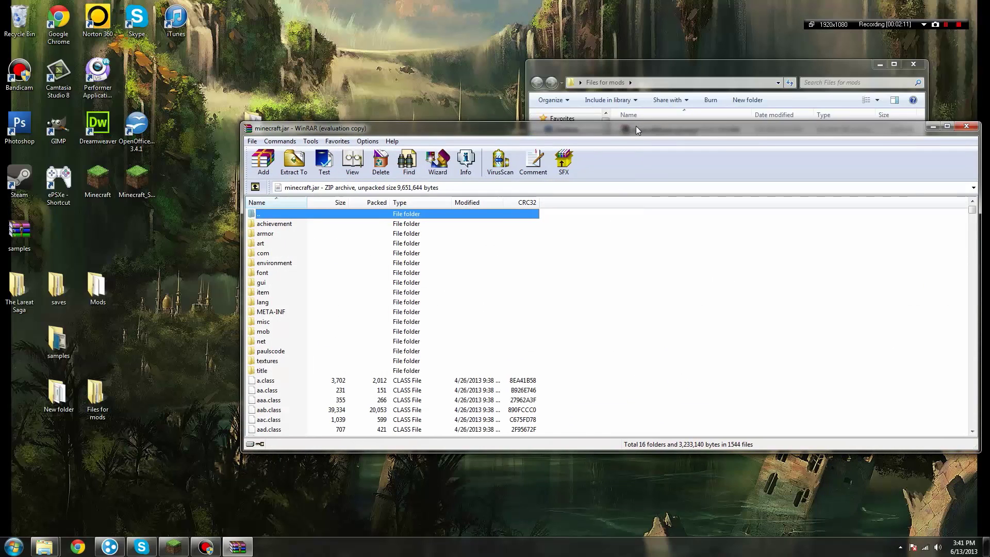
{"action": "left_click_drag", "start_coordinate": [636, 126], "coordinate": [427, 56]}
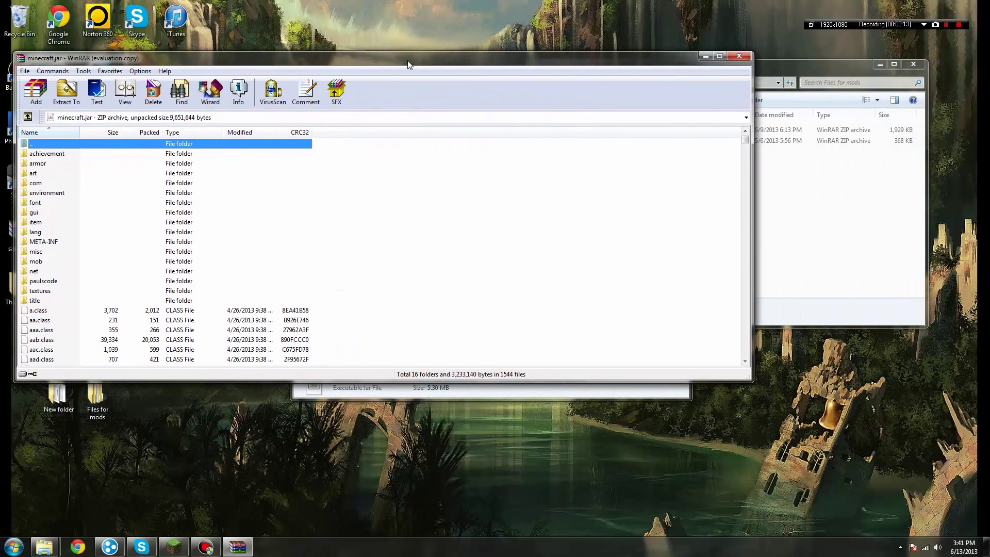
{"action": "left_click_drag", "start_coordinate": [752, 260], "coordinate": [365, 257]}
{"action": "left_click", "coordinate": [799, 286]}
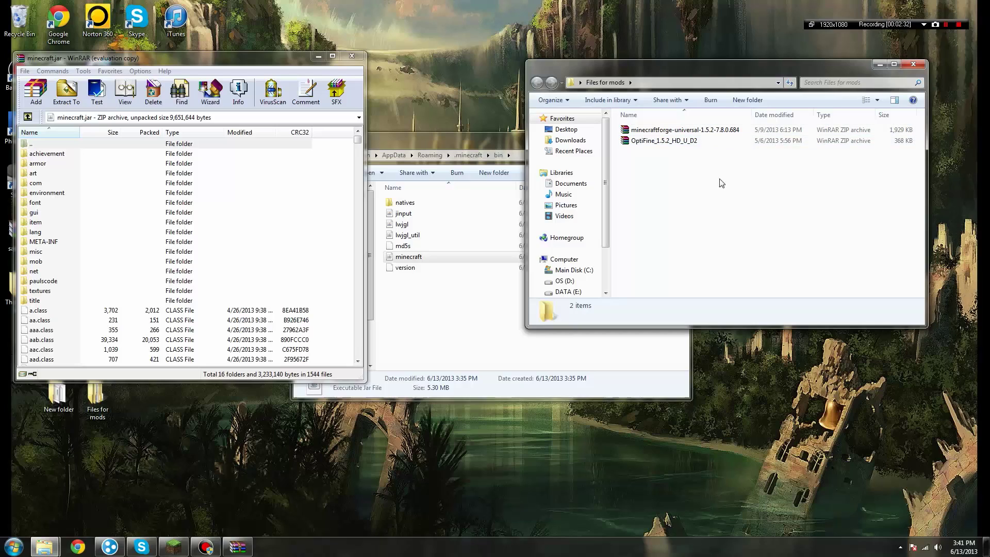
Step: Open the Forge 1.5.2-7.8.0.684 zip and try adding all its files to minecraft.jar, hitting a file-in-use error
{"action": "double_click", "coordinate": [720, 132]}
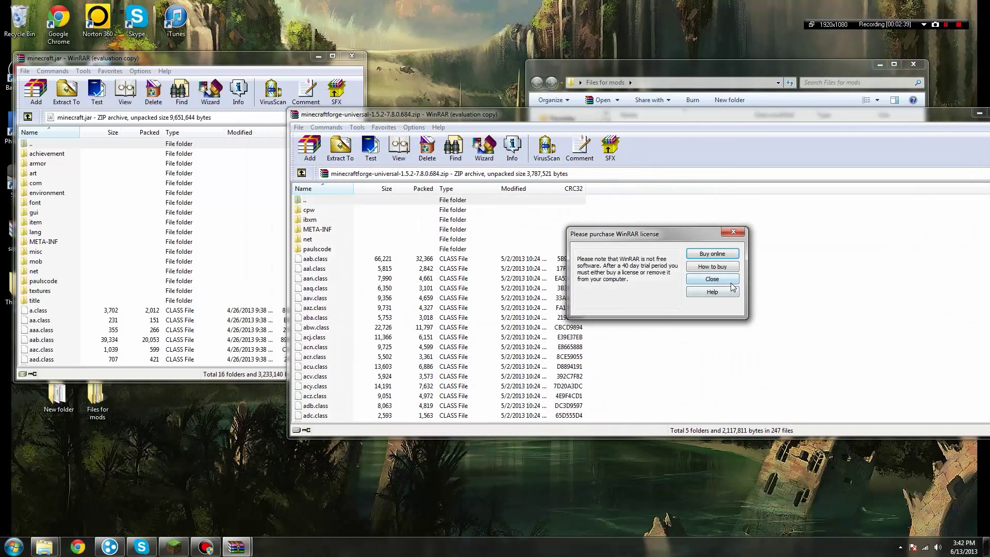
{"action": "left_click", "coordinate": [712, 279]}
{"action": "left_click_drag", "start_coordinate": [559, 135], "coordinate": [704, 91]}
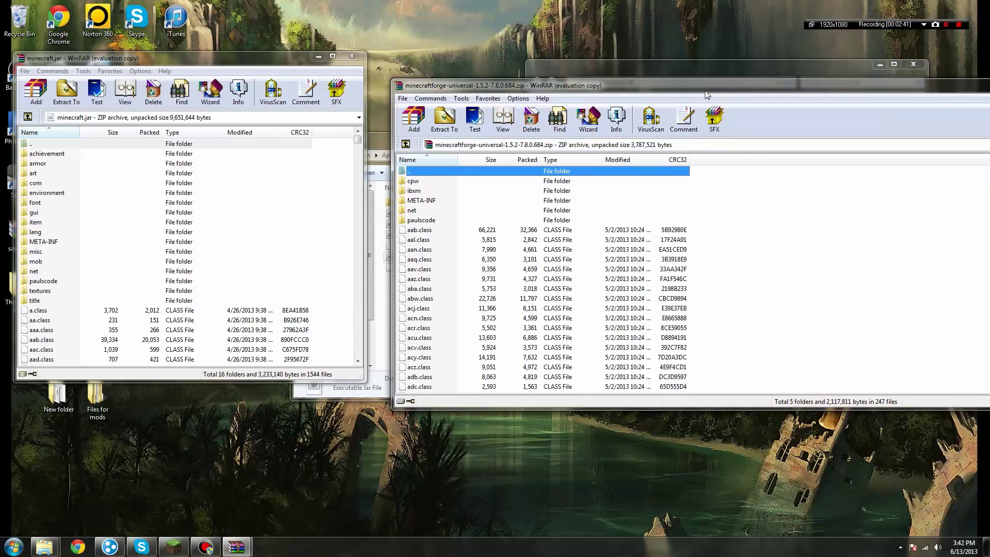
{"action": "left_click_drag", "start_coordinate": [730, 187], "coordinate": [552, 389]}
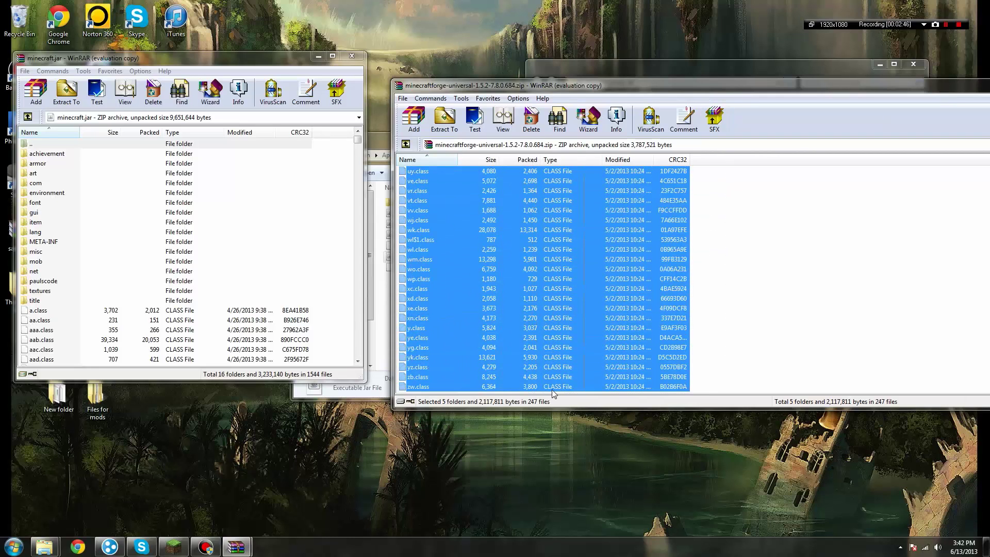
{"action": "scroll", "coordinate": [521, 341], "scroll_direction": "up", "scroll_amount": 6}
{"action": "scroll", "coordinate": [490, 299], "scroll_direction": "up", "scroll_amount": 15}
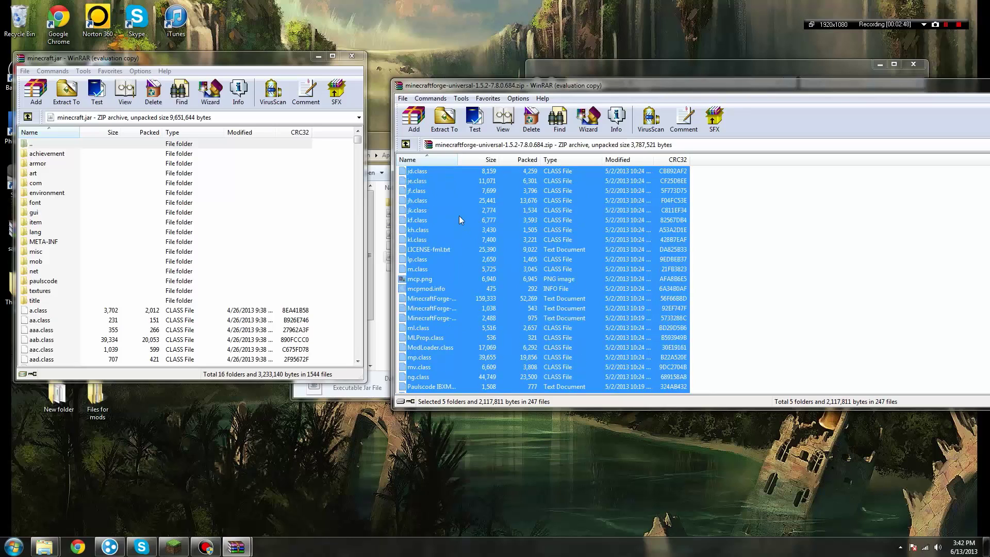
{"action": "left_click_drag", "start_coordinate": [414, 230], "coordinate": [123, 252]}
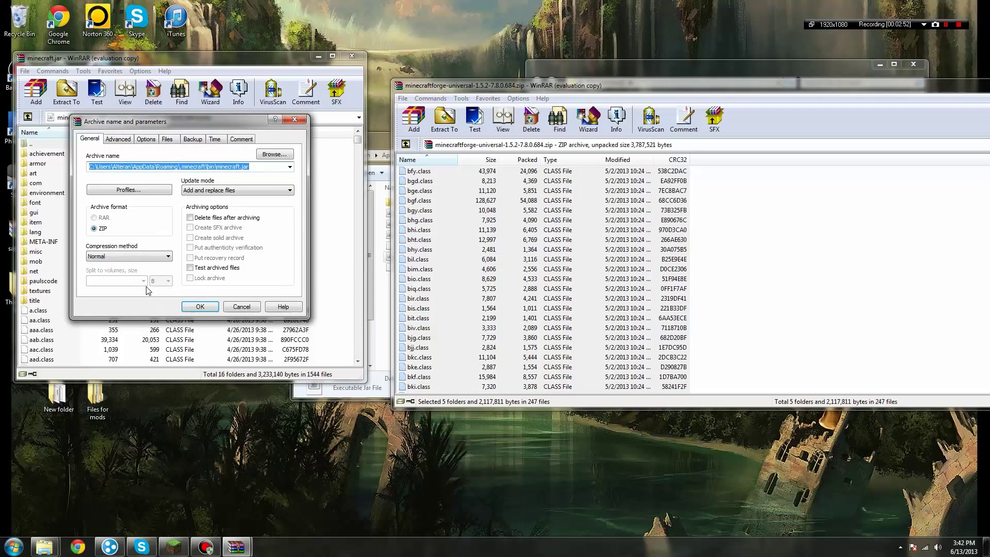
{"action": "left_click", "coordinate": [205, 307]}
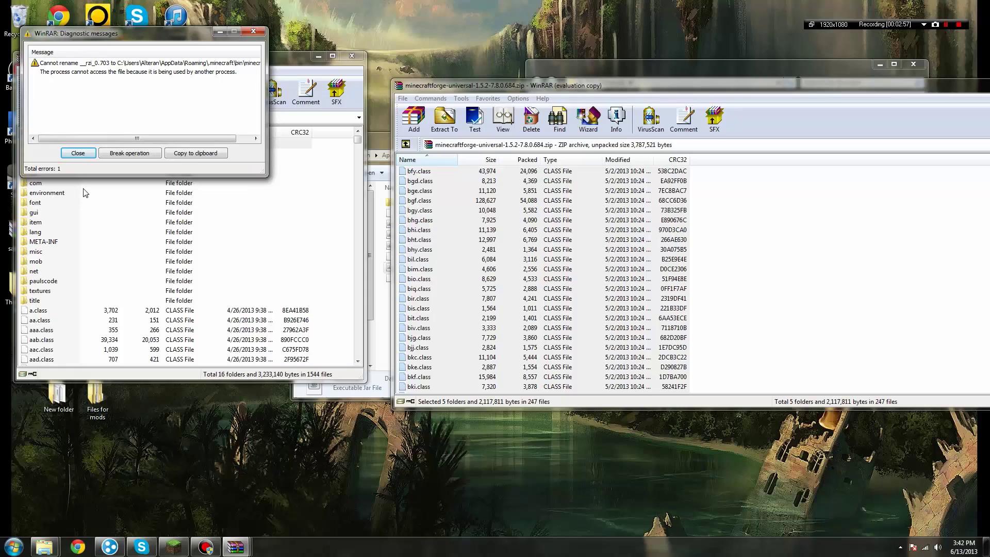
{"action": "left_click", "coordinate": [75, 153]}
Step: Close the running Minecraft game and add all Forge files into minecraft.jar again
{"action": "right_click", "coordinate": [174, 546]}
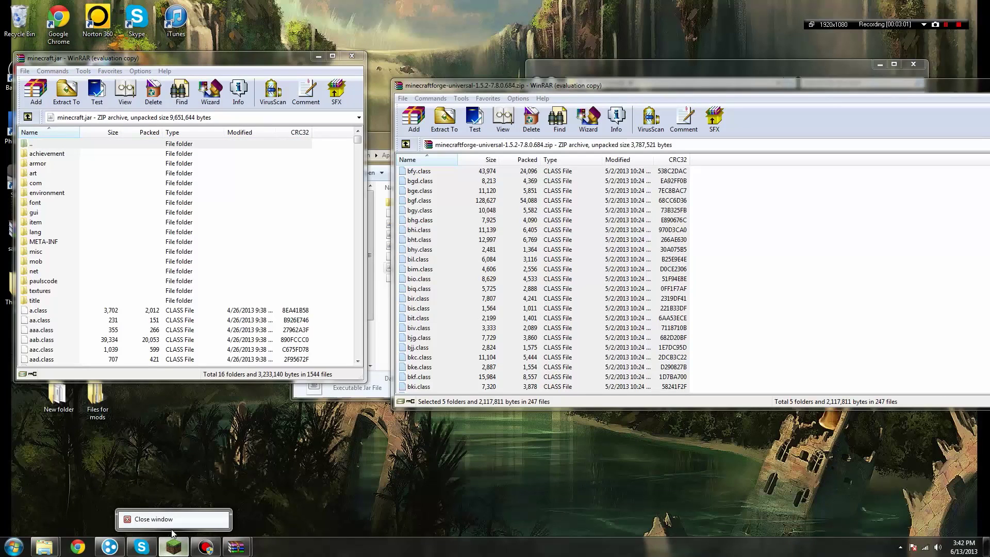
{"action": "left_click", "coordinate": [166, 519]}
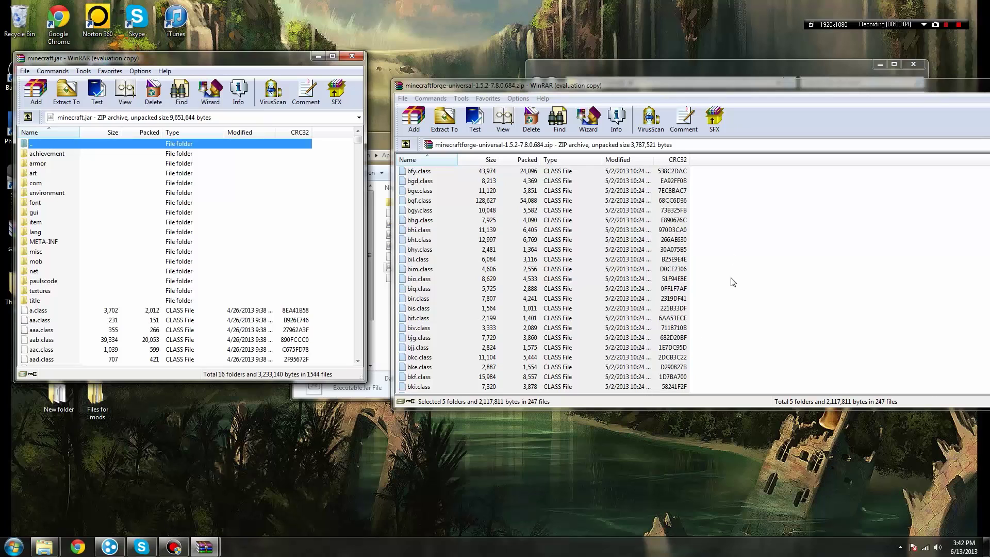
{"action": "left_click", "coordinate": [726, 217]}
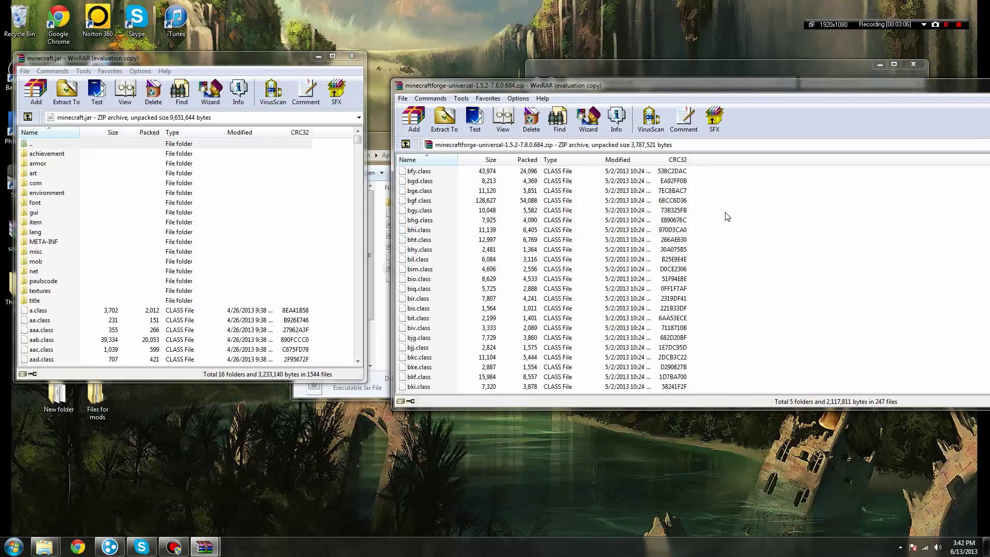
{"action": "key", "text": "ctrl+a"}
{"action": "left_click_drag", "start_coordinate": [585, 188], "coordinate": [129, 256]}
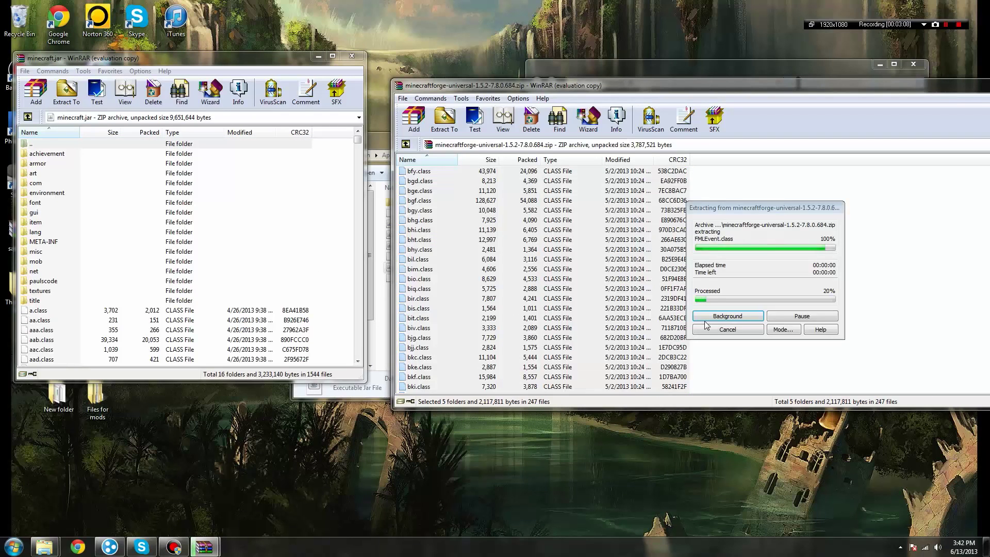
{"action": "left_click", "coordinate": [201, 308]}
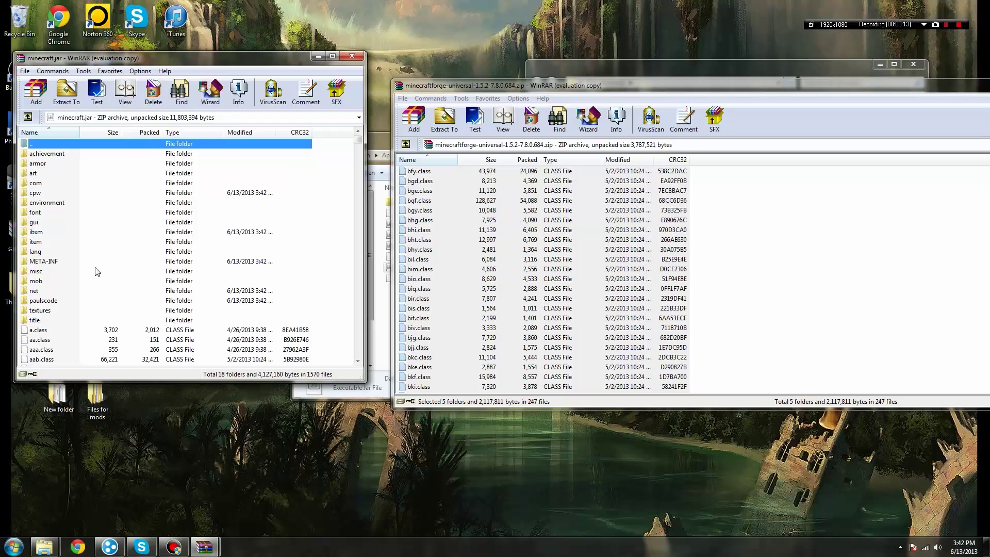
Step: Delete MOJANG_C.SF and MOJANG_C.DSA from minecraft.jar's META-INF folder
{"action": "double_click", "coordinate": [41, 263]}
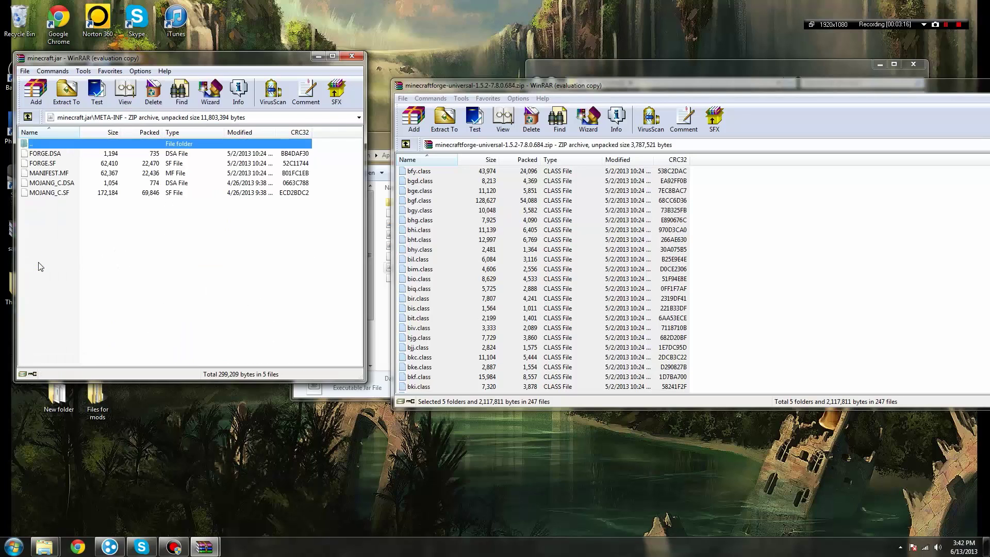
{"action": "left_click", "coordinate": [50, 194]}
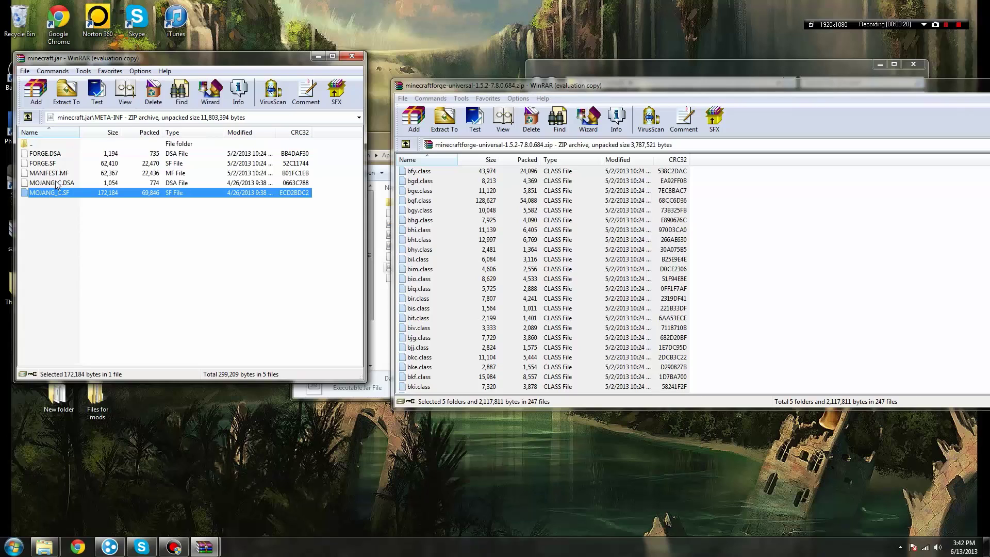
{"action": "left_click", "coordinate": [55, 183], "text": "ctrl"}
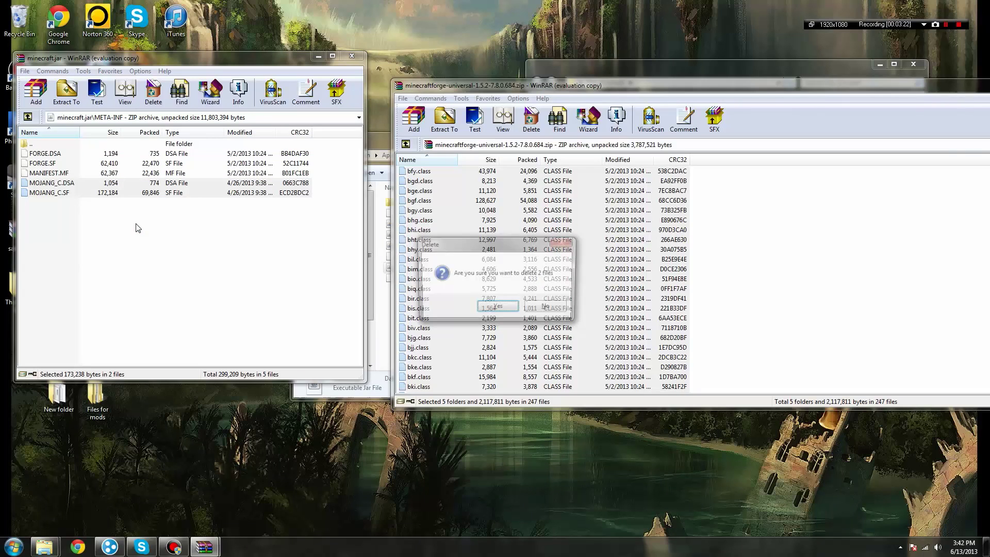
{"action": "left_click", "coordinate": [499, 309]}
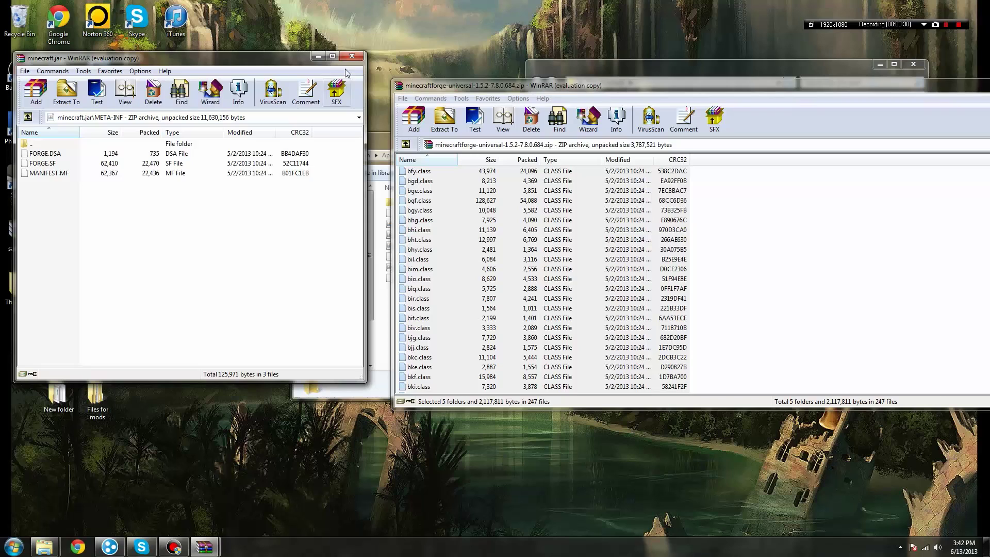
Step: Launch Minecraft from the desktop shortcut and log in so it loads Forge 7.8.0.684
{"action": "left_click_drag", "start_coordinate": [230, 65], "coordinate": [440, 62]}
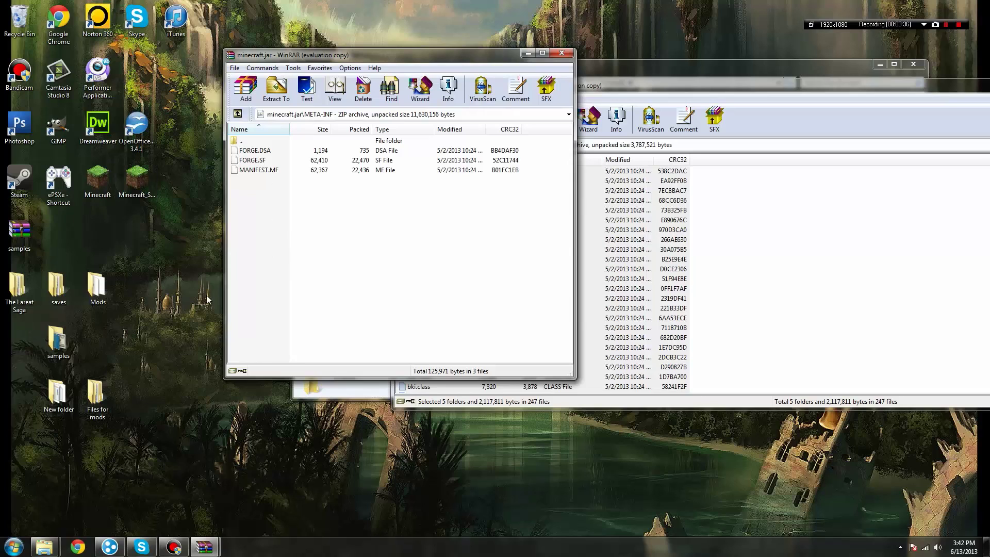
{"action": "double_click", "coordinate": [90, 193]}
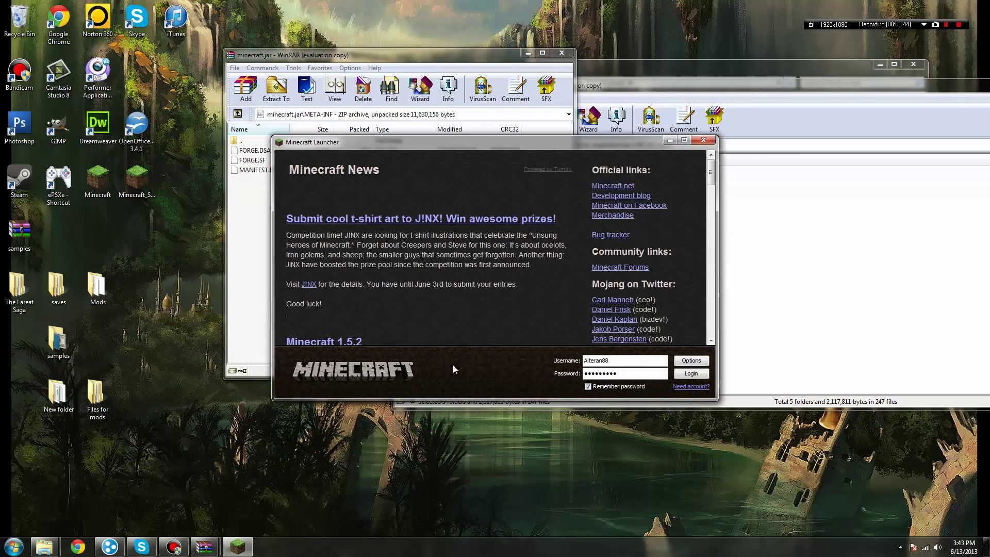
{"action": "left_click", "coordinate": [708, 375]}
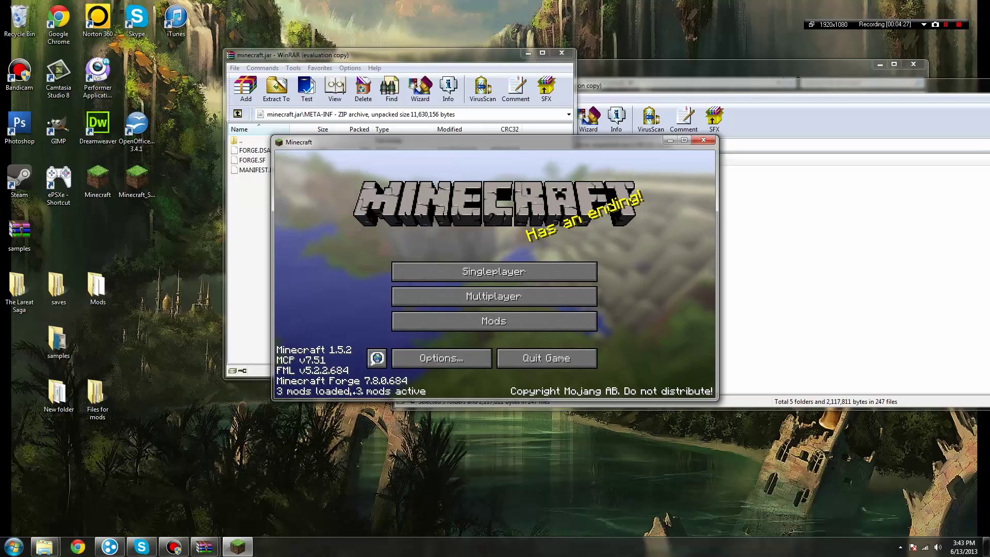
{"action": "left_click", "coordinate": [488, 322]}
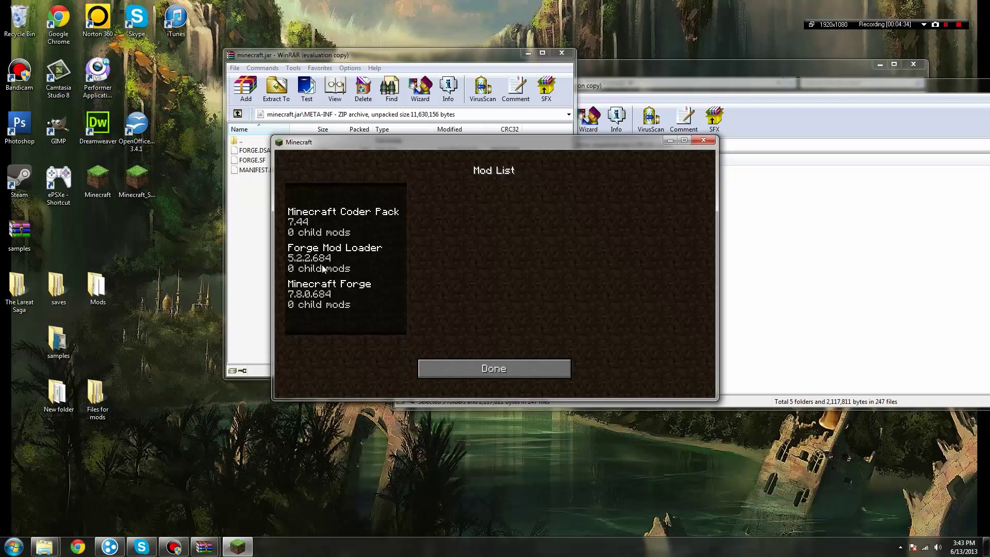
{"action": "left_click", "coordinate": [329, 308]}
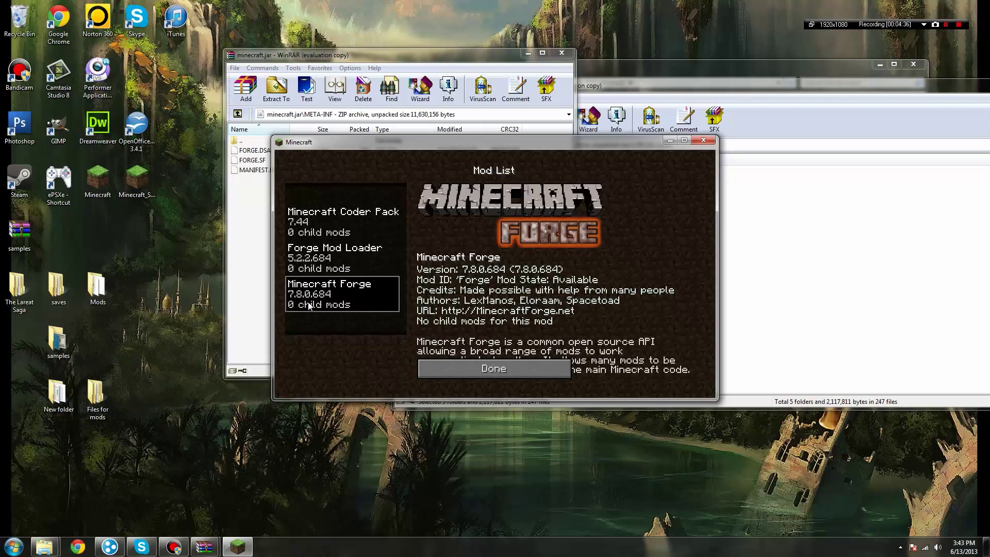
{"action": "left_click", "coordinate": [312, 262]}
{"action": "left_click", "coordinate": [311, 225]}
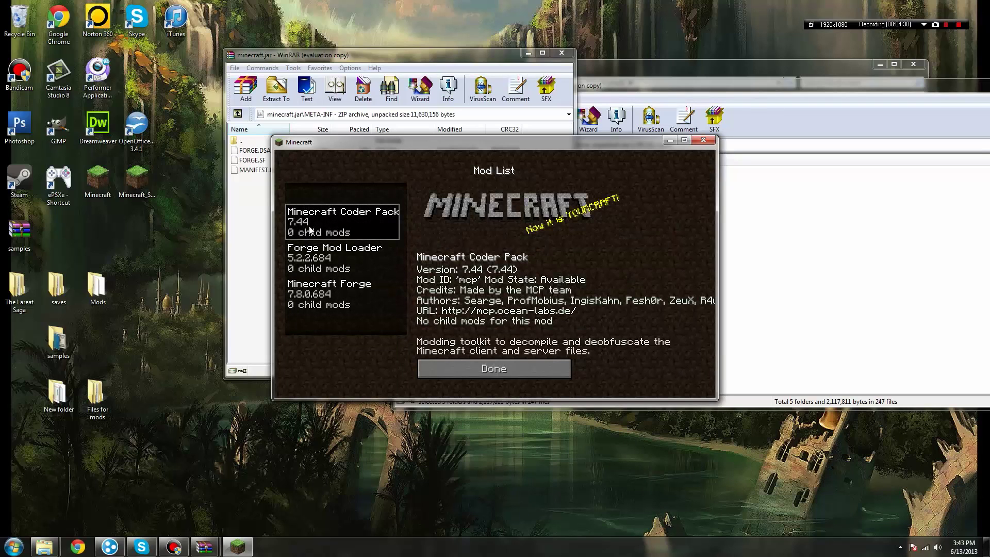
{"action": "left_click", "coordinate": [486, 368]}
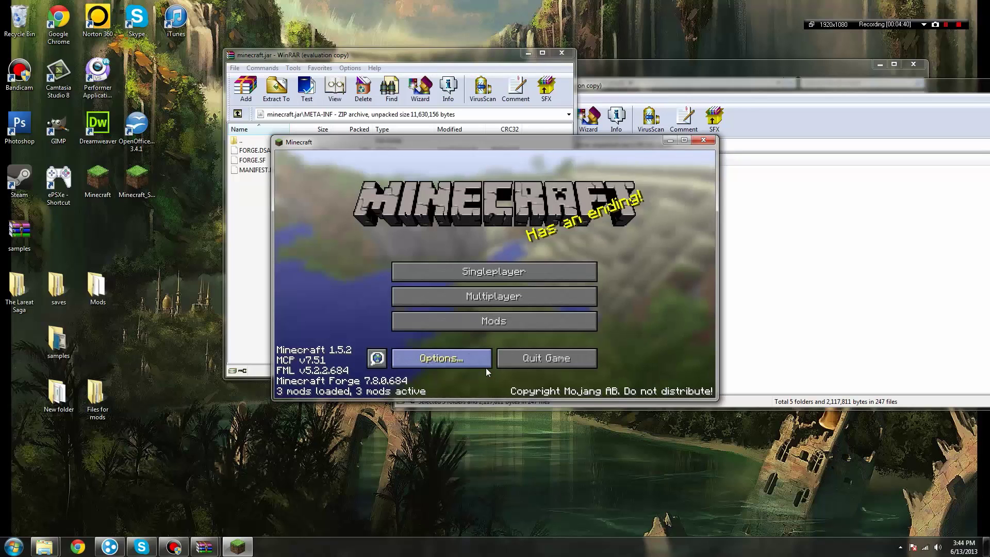
Step: Quit Minecraft, close minecraft.jar in WinRAR, and open the .minecraft mods folder
{"action": "left_click", "coordinate": [536, 360]}
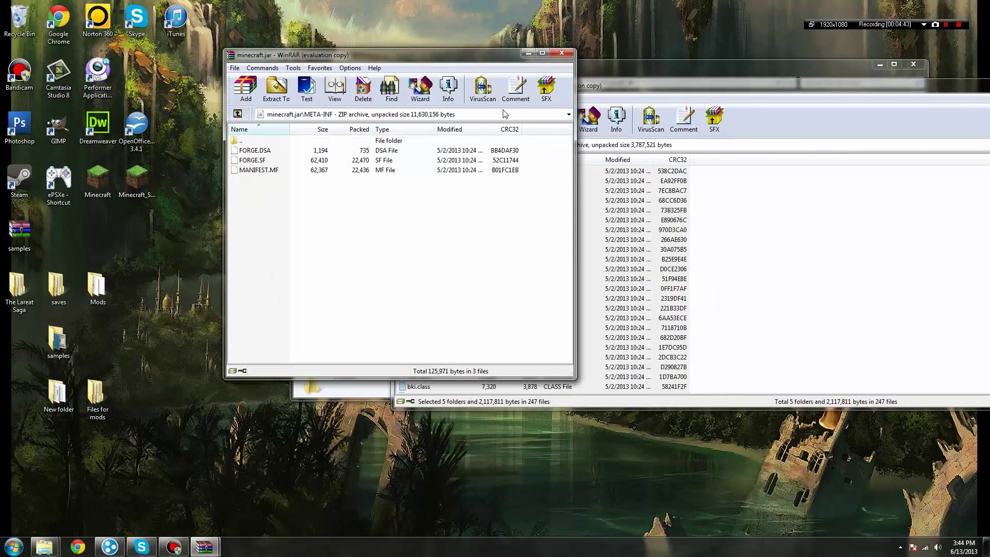
{"action": "left_click", "coordinate": [560, 55]}
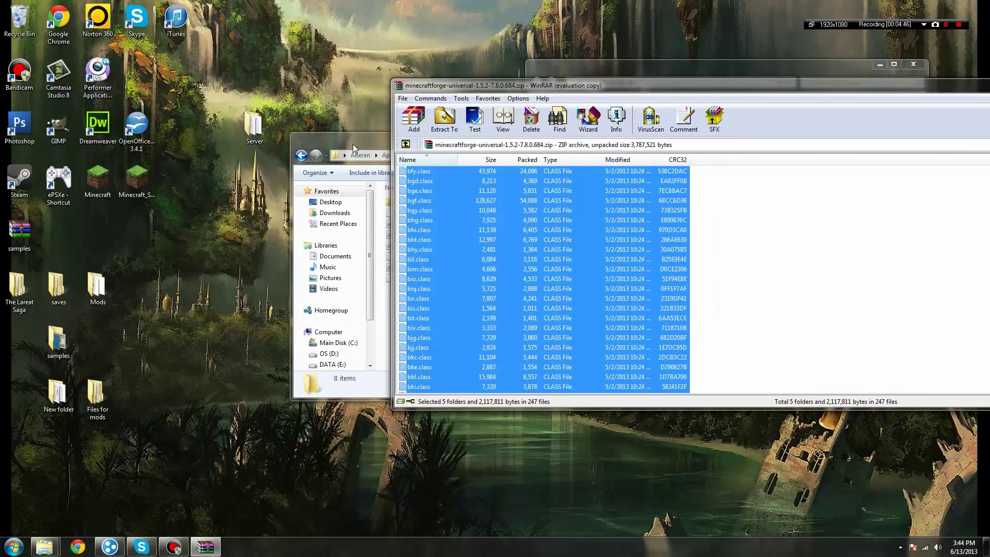
{"action": "left_click", "coordinate": [352, 147]}
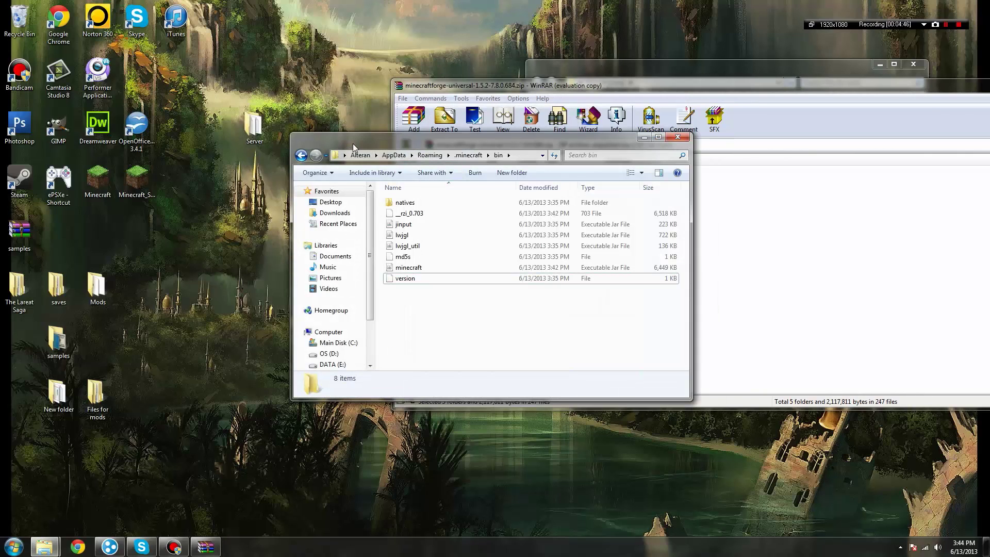
{"action": "left_click", "coordinate": [474, 155]}
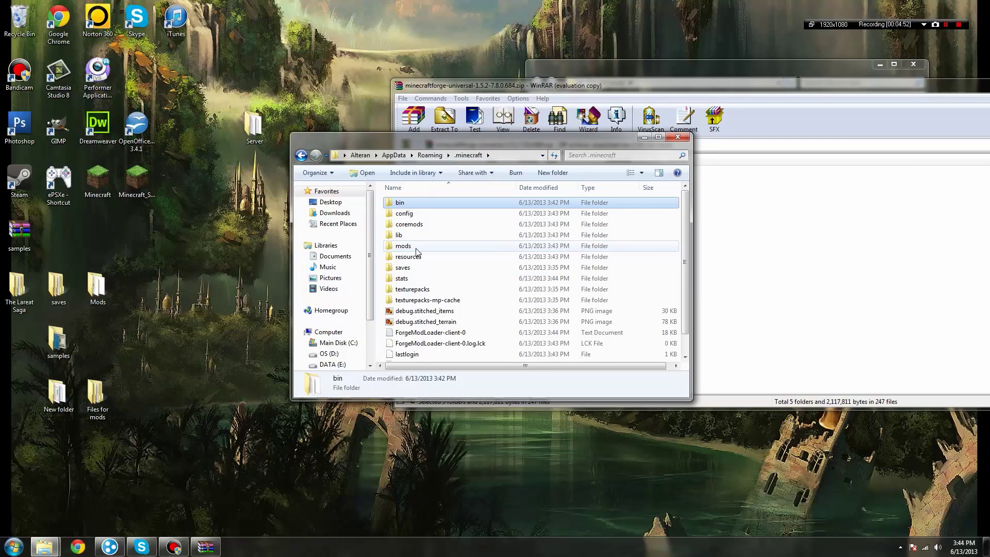
{"action": "double_click", "coordinate": [412, 247]}
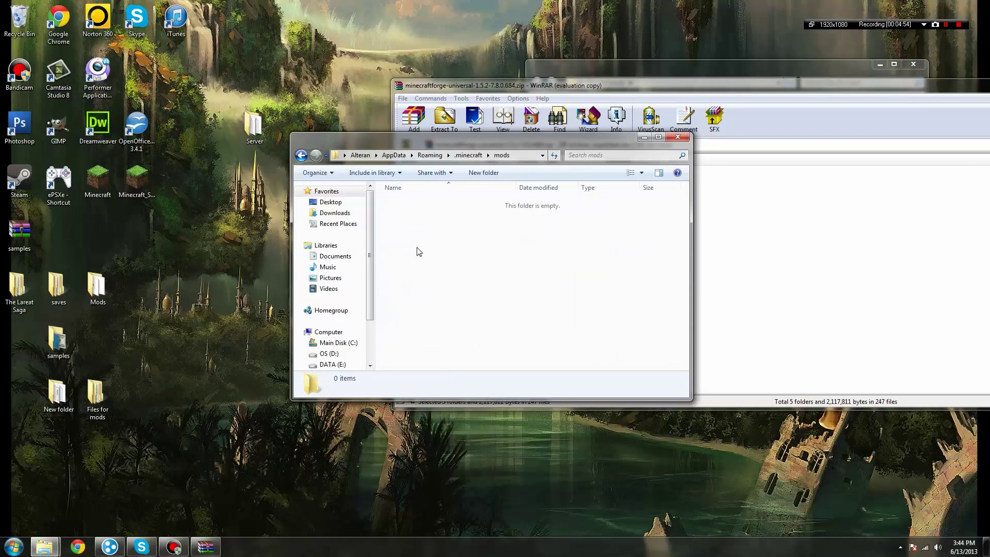
{"action": "left_click", "coordinate": [104, 302]}
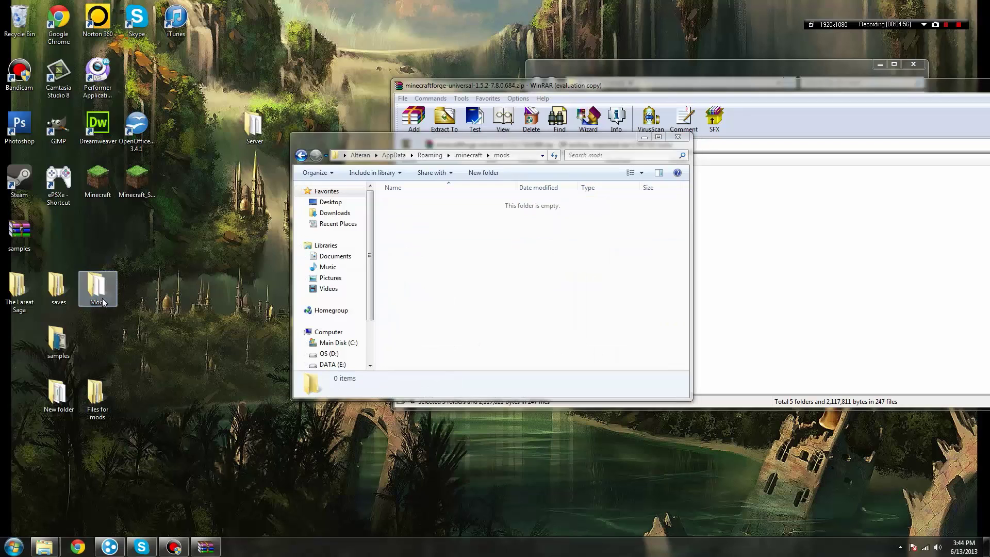
Step: Drag MagicDiamonds v1.1Alpha from the desktop Mods folder into .minecraft\mods
{"action": "double_click", "coordinate": [97, 288]}
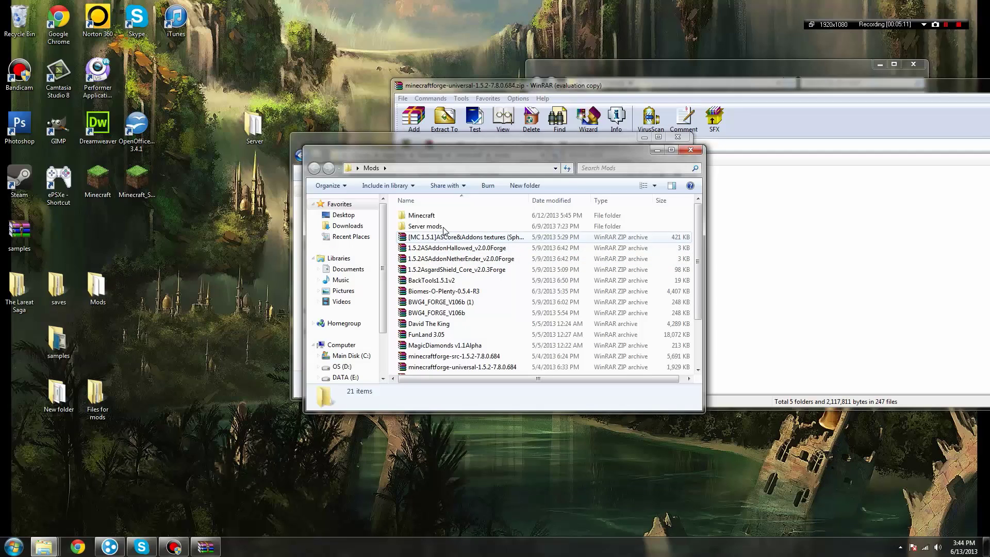
{"action": "left_click_drag", "start_coordinate": [459, 154], "coordinate": [289, 147]}
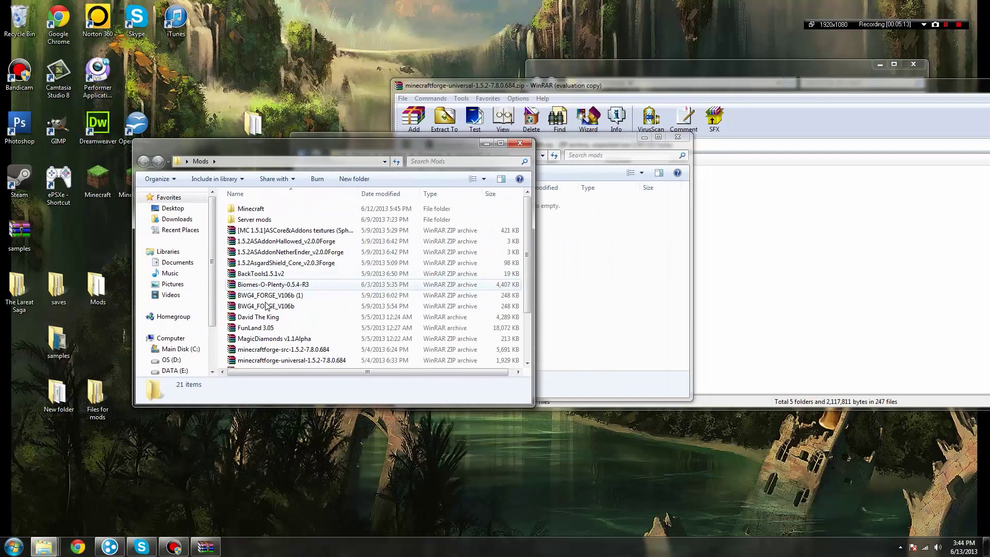
{"action": "left_click", "coordinate": [277, 340]}
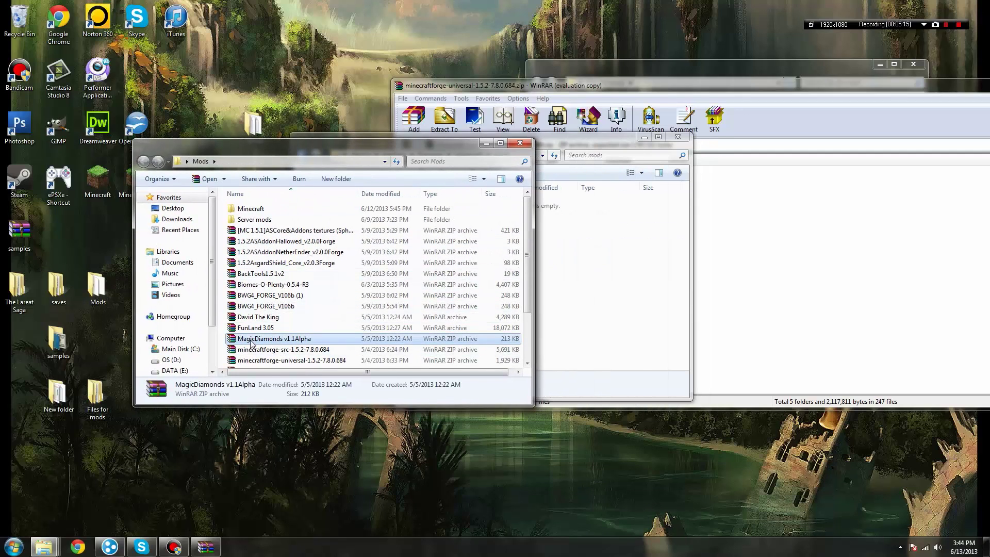
{"action": "left_click_drag", "start_coordinate": [251, 342], "coordinate": [588, 284]}
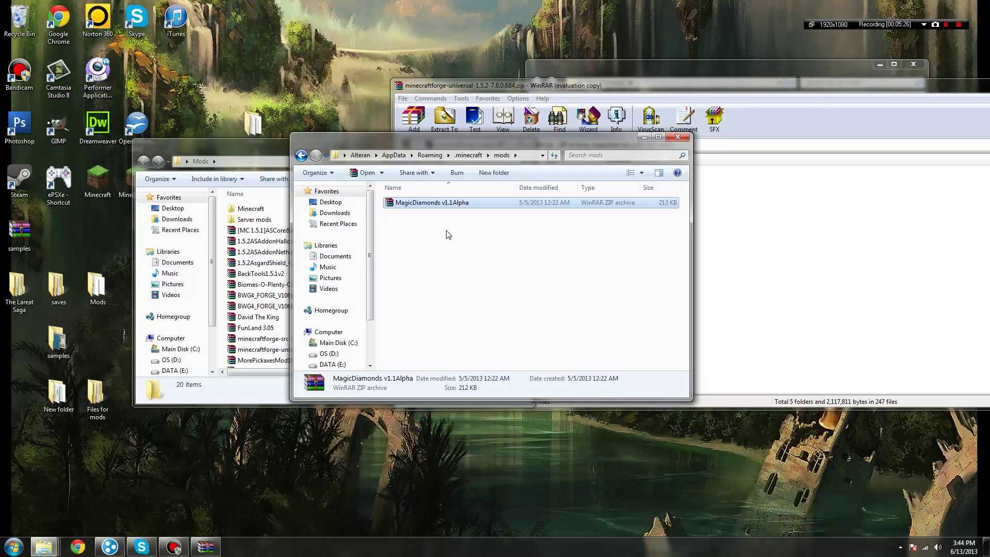
{"action": "left_click", "coordinate": [237, 153]}
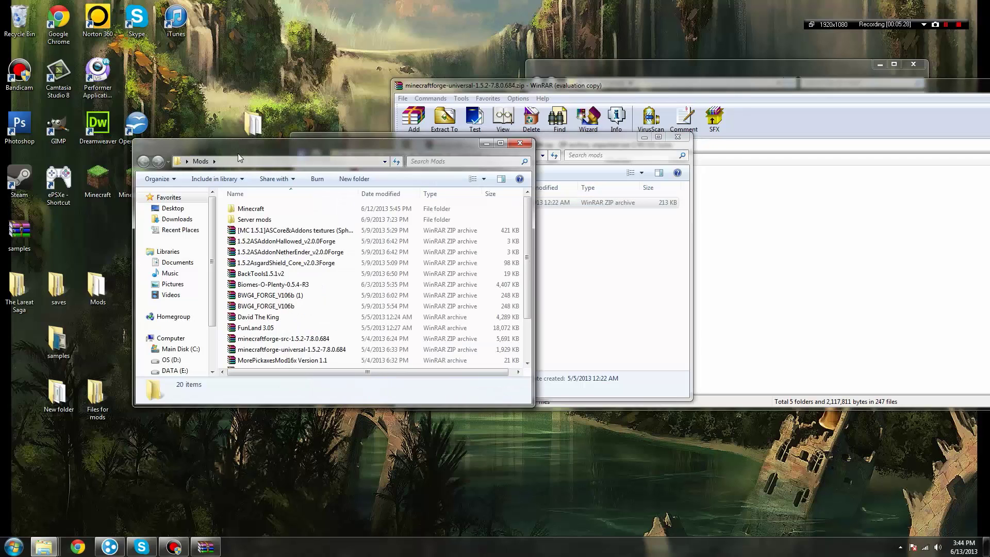
Step: Minimize the desktop Mods window, revealing .minecraft\mods with the 212 KB MagicDiamonds v1.1Alpha archive
{"action": "left_click", "coordinate": [486, 143]}
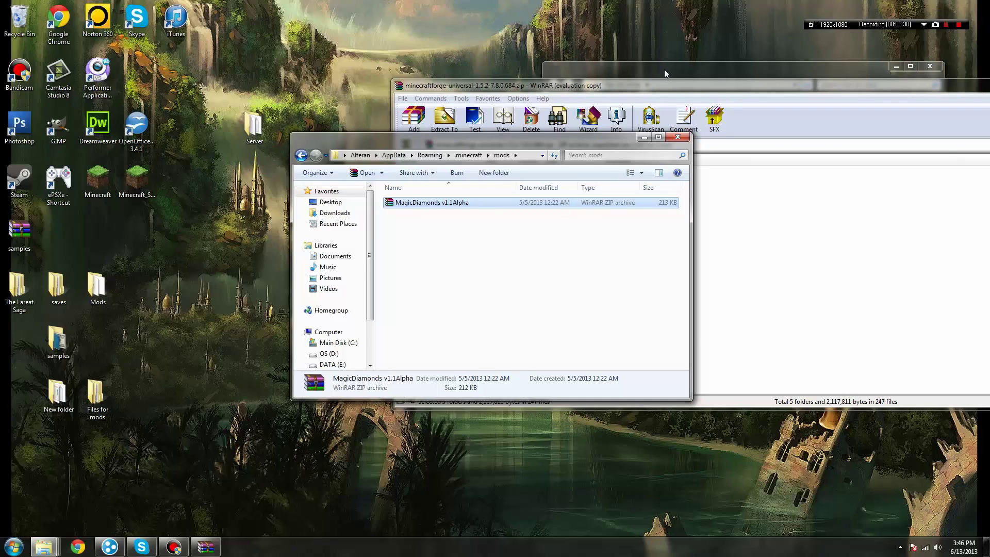
Step: Open OptiFine_1.5.2_HD_U_D2.zip in WinRAR and dismiss the licence reminder
{"action": "left_click", "coordinate": [669, 144]}
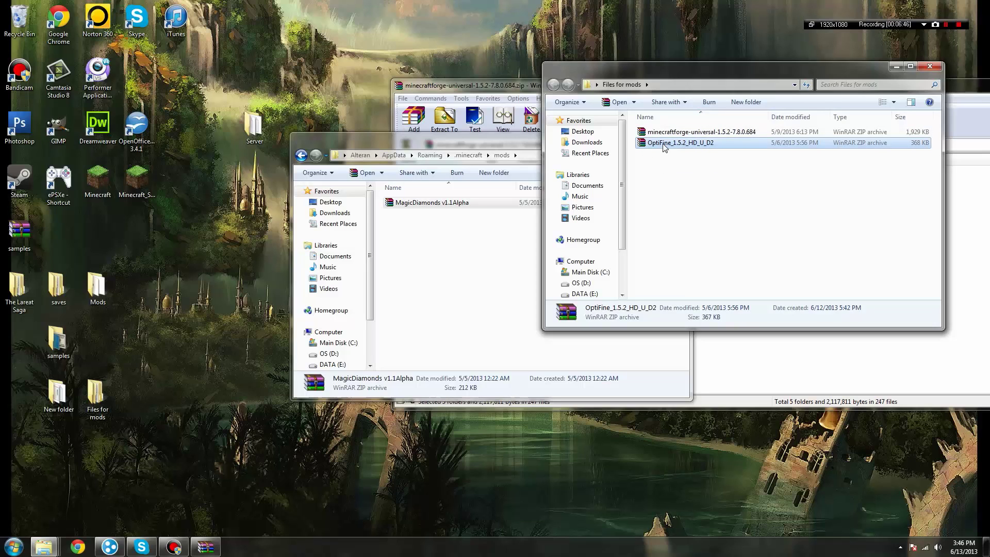
{"action": "double_click", "coordinate": [738, 139]}
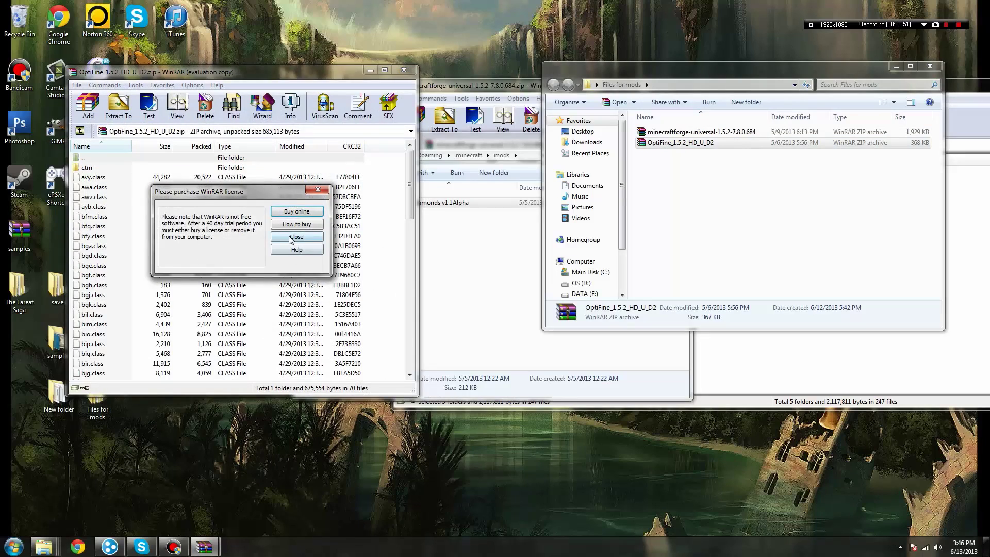
{"action": "left_click", "coordinate": [296, 237]}
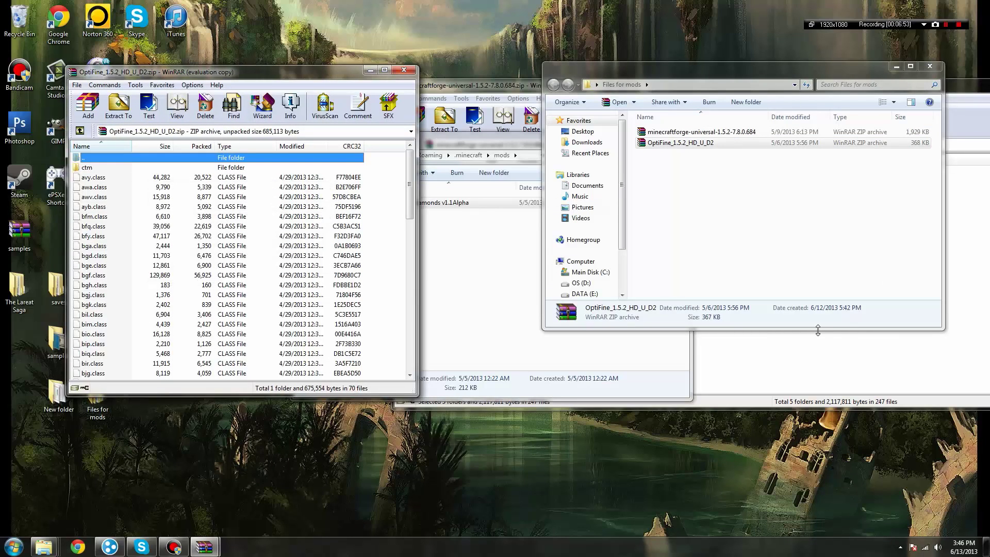